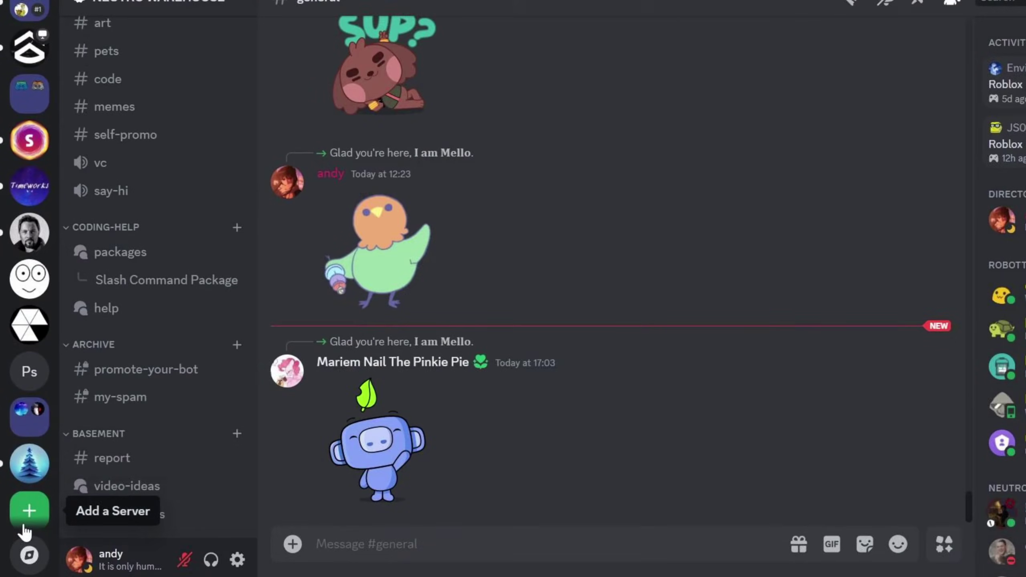
- Create a new server from scratch, skipping the audience question and keeping the default name 'andy's server'
click(24, 525)
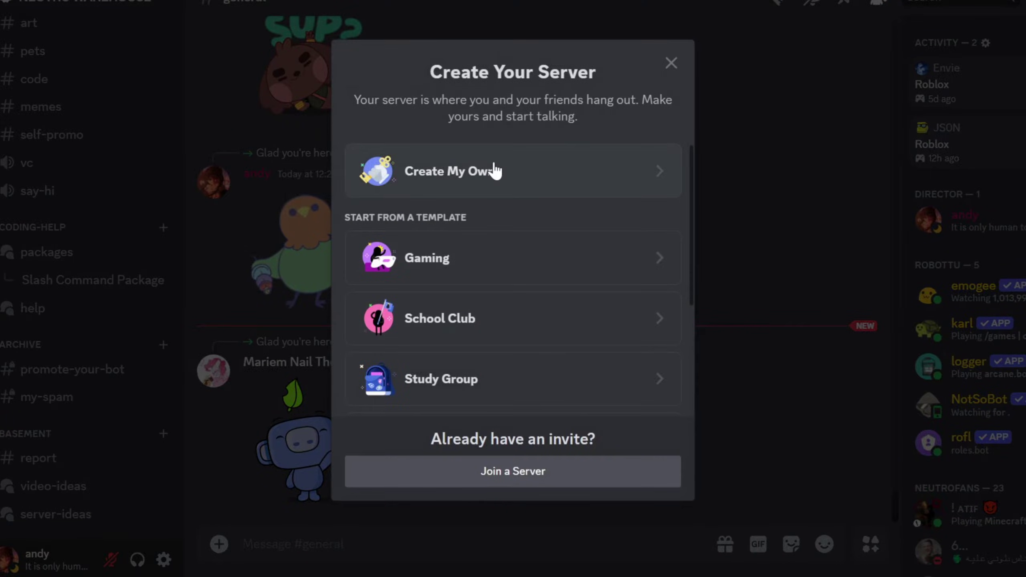
click(495, 172)
click(518, 257)
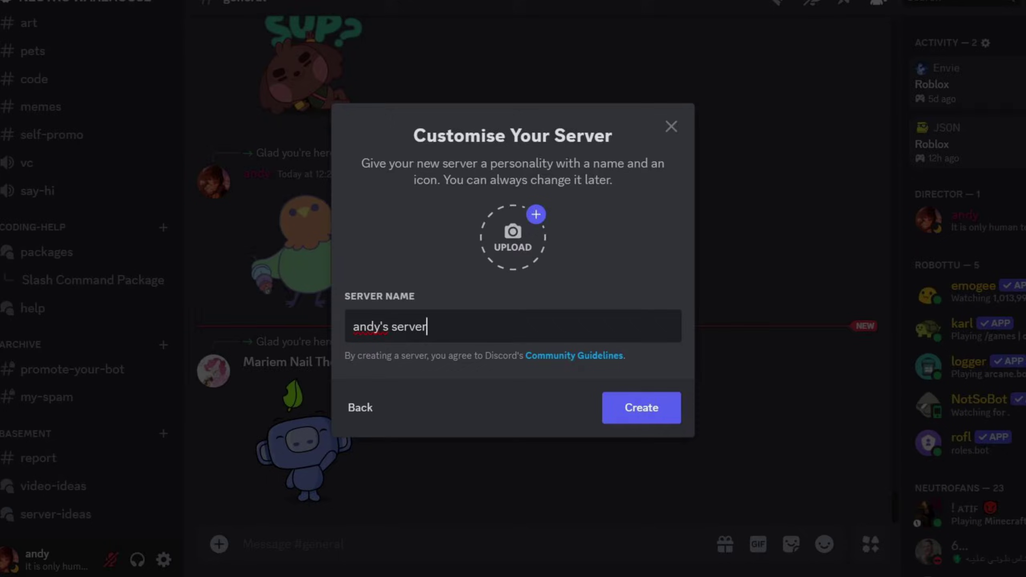
click(626, 402)
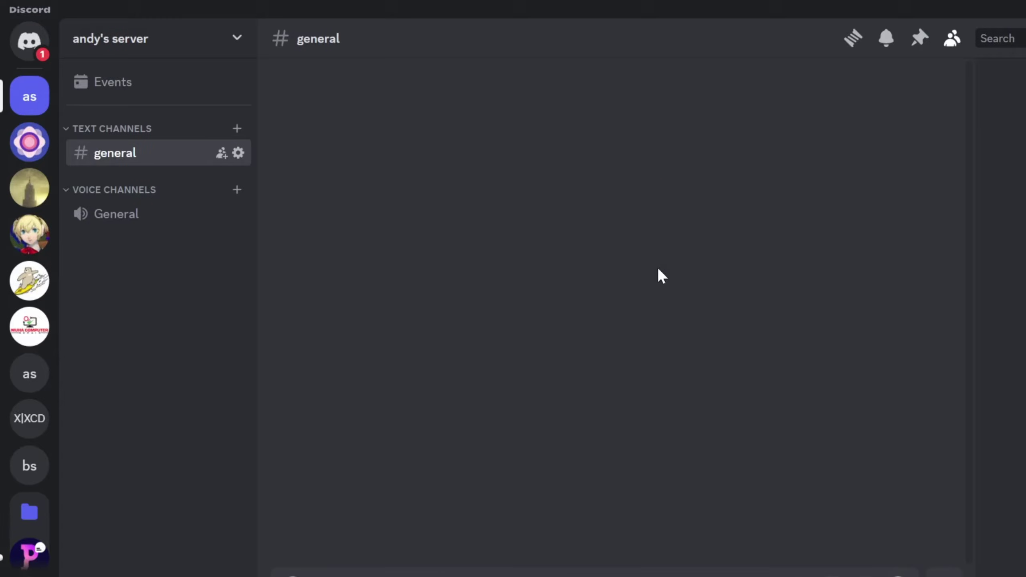
- Start enabling Community, requiring verified email and scanning media from all members
click(167, 47)
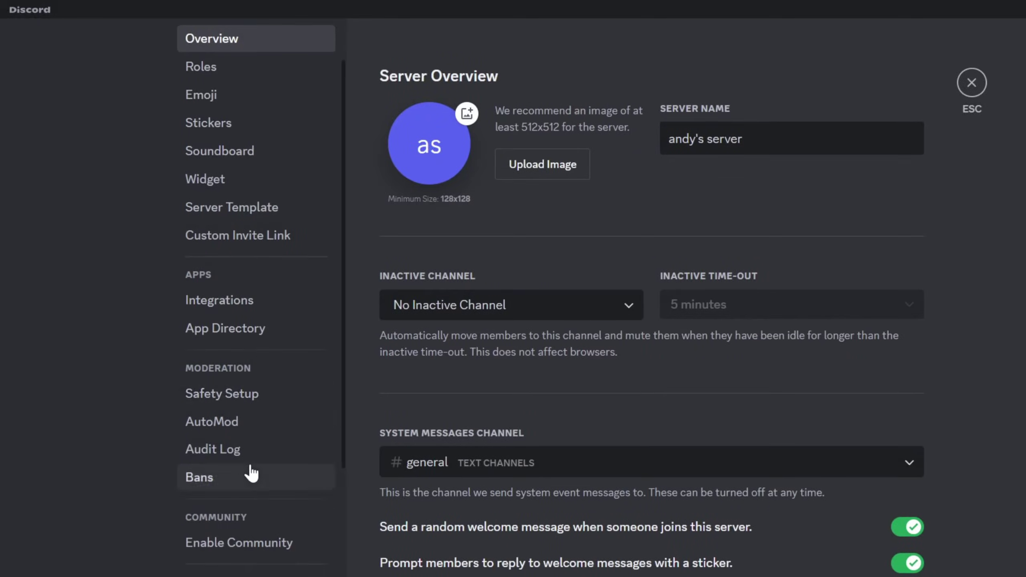
click(225, 541)
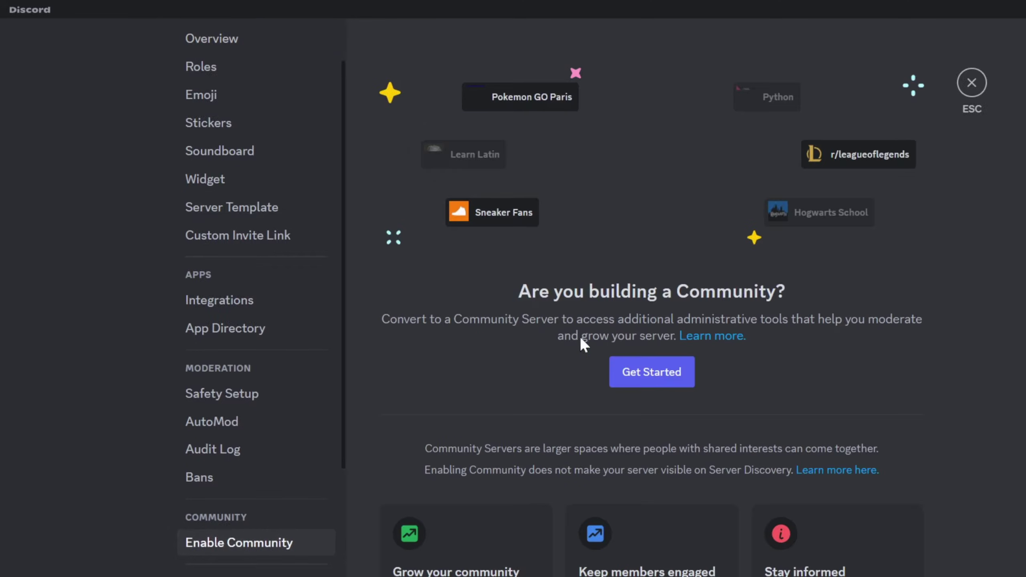
click(634, 373)
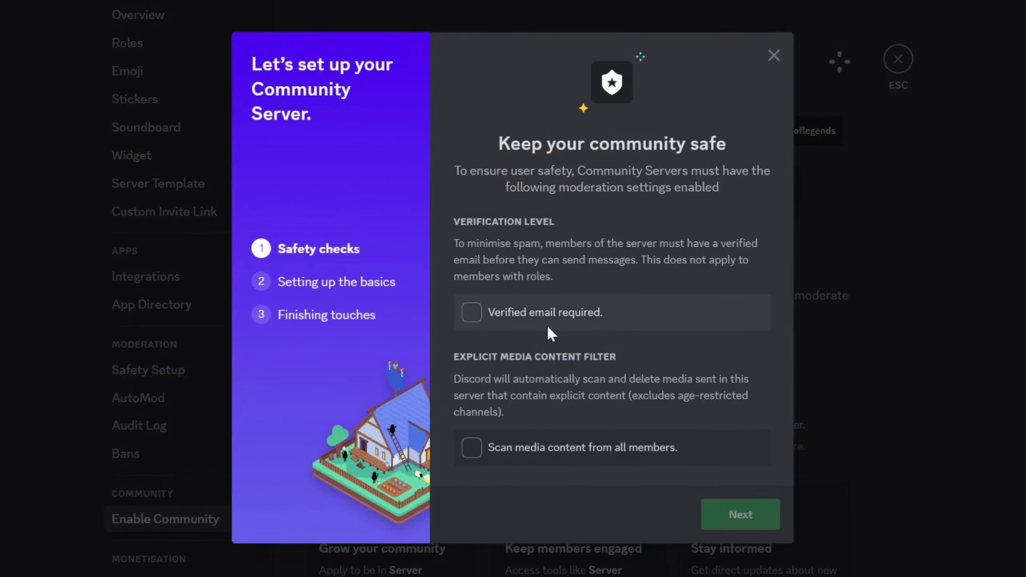
click(472, 312)
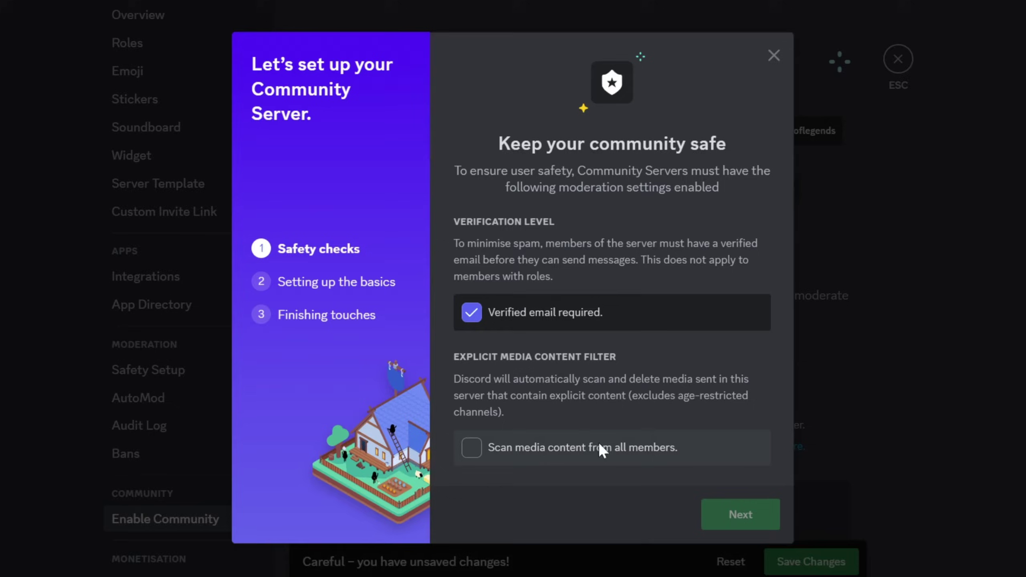
click(657, 461)
click(741, 514)
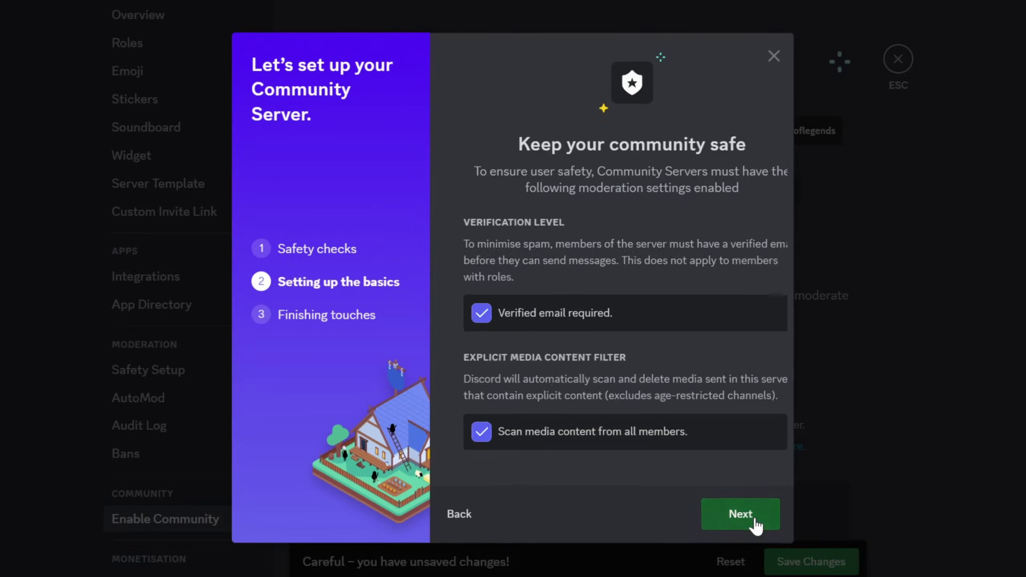
- Set #general as both rules and community updates channel, accept the guidelines, and finish setup
click(592, 314)
click(568, 378)
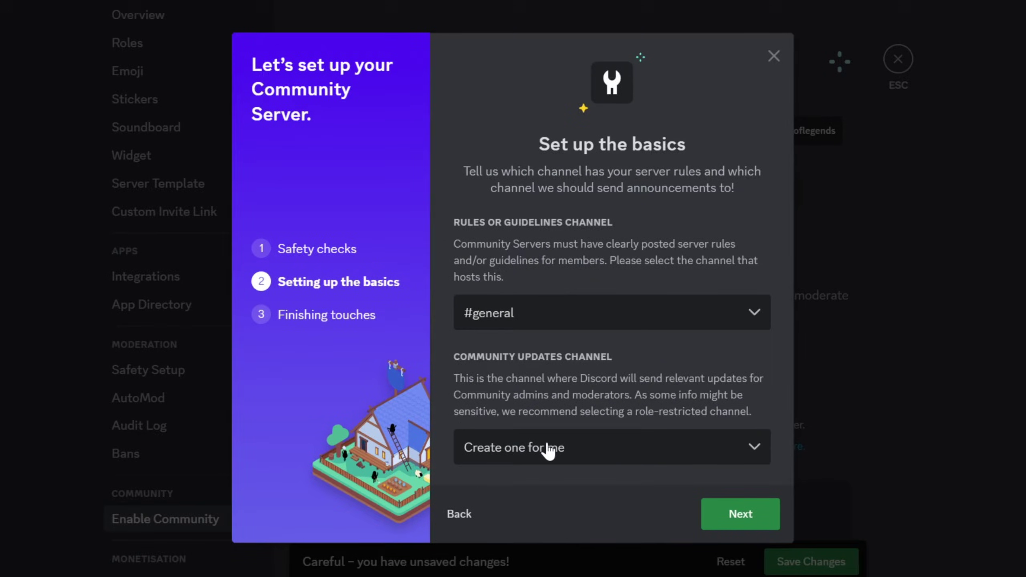
click(547, 448)
click(541, 418)
click(741, 514)
scroll(694, 442, down, 3)
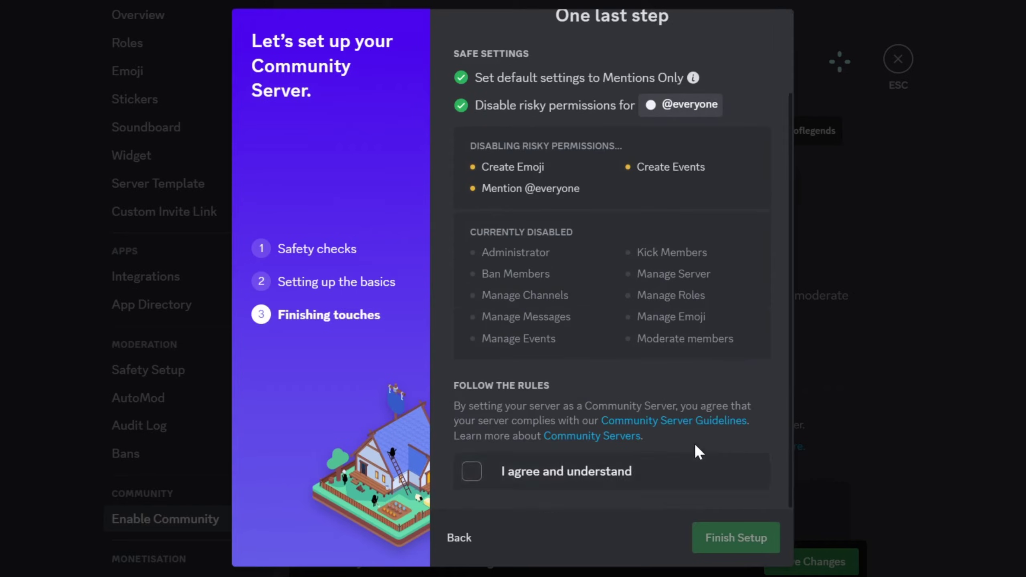
click(649, 478)
click(719, 542)
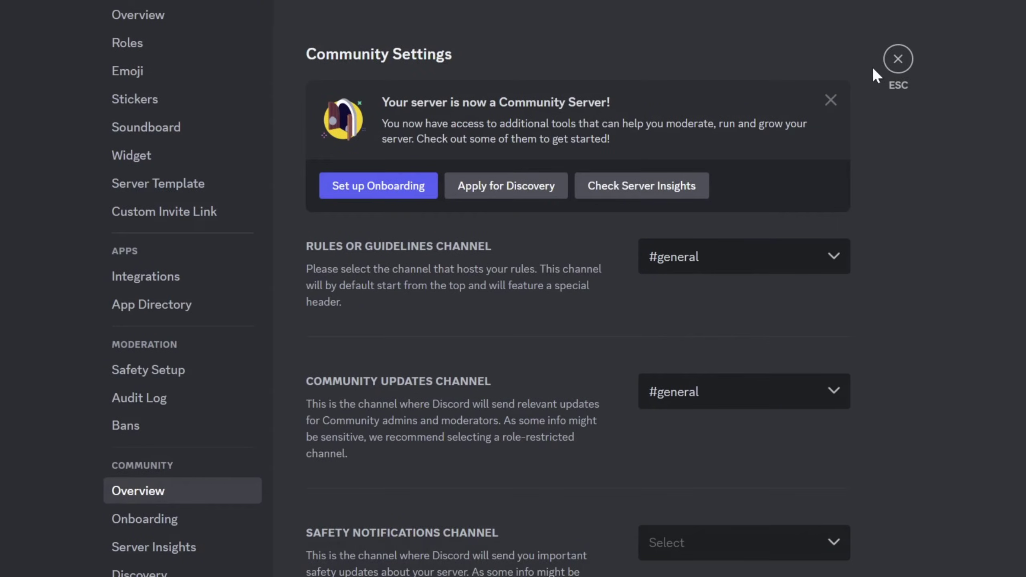
- Close the server settings and authorize BotGhost to access the Discord account
click(883, 64)
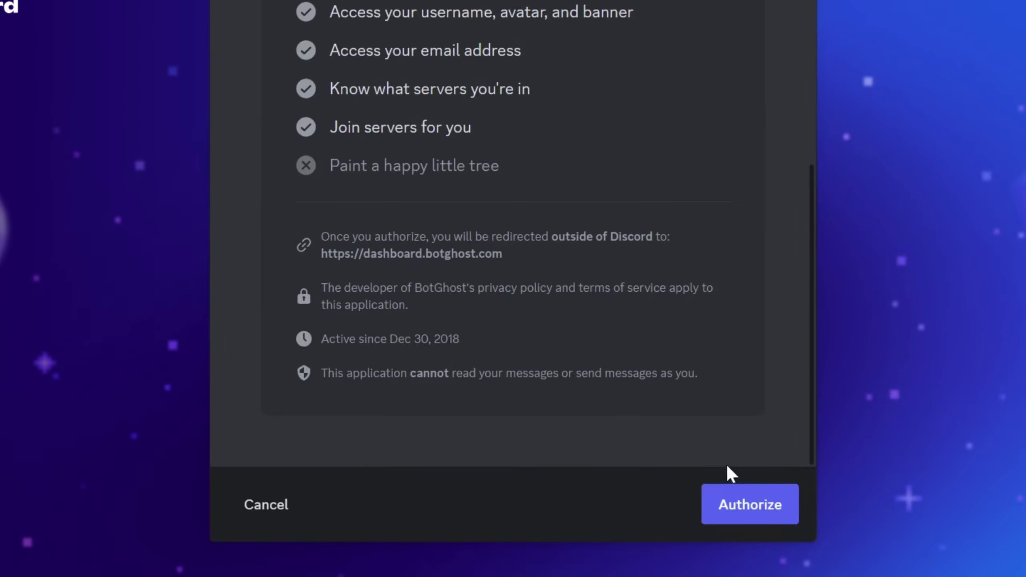
click(758, 504)
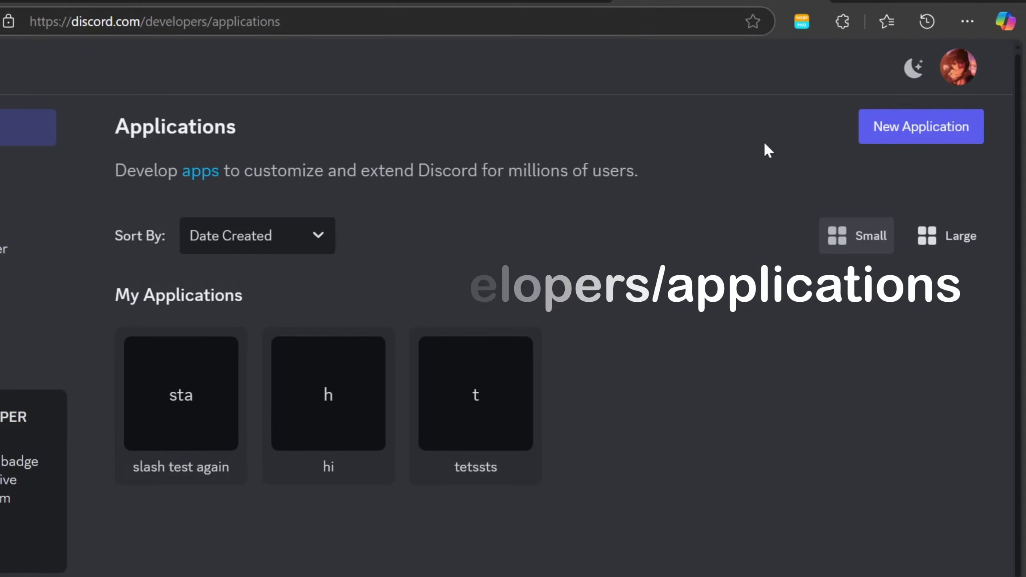
- Create a Developer Portal application named 'x-bot', accepting the developer terms
click(910, 132)
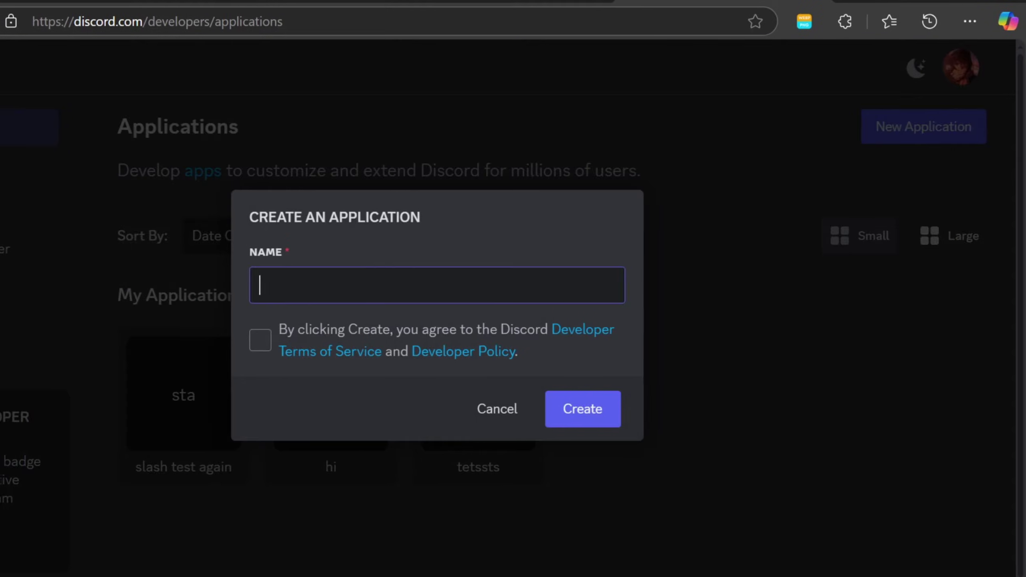
text(x)
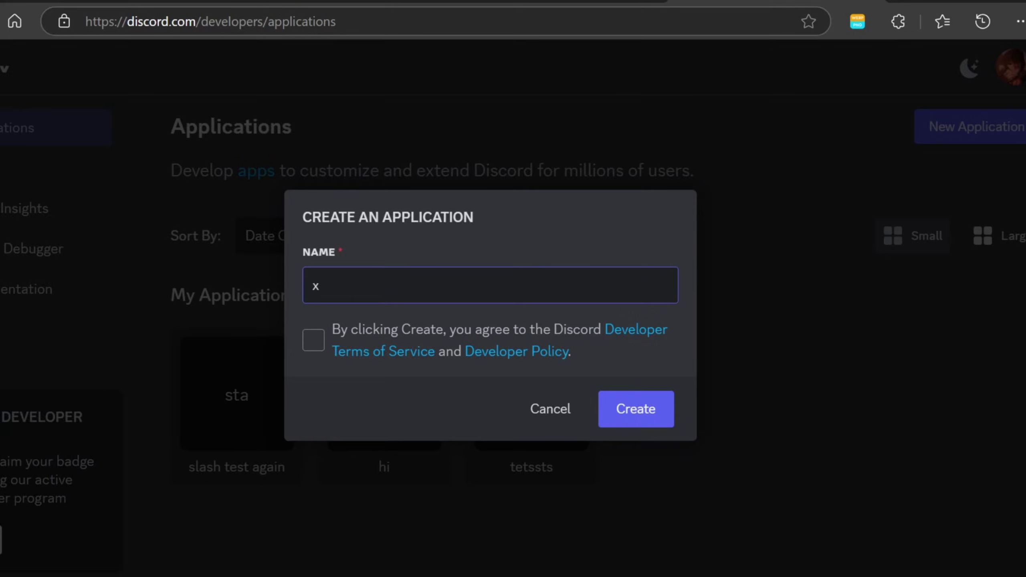
text(-bot)
click(318, 346)
click(649, 412)
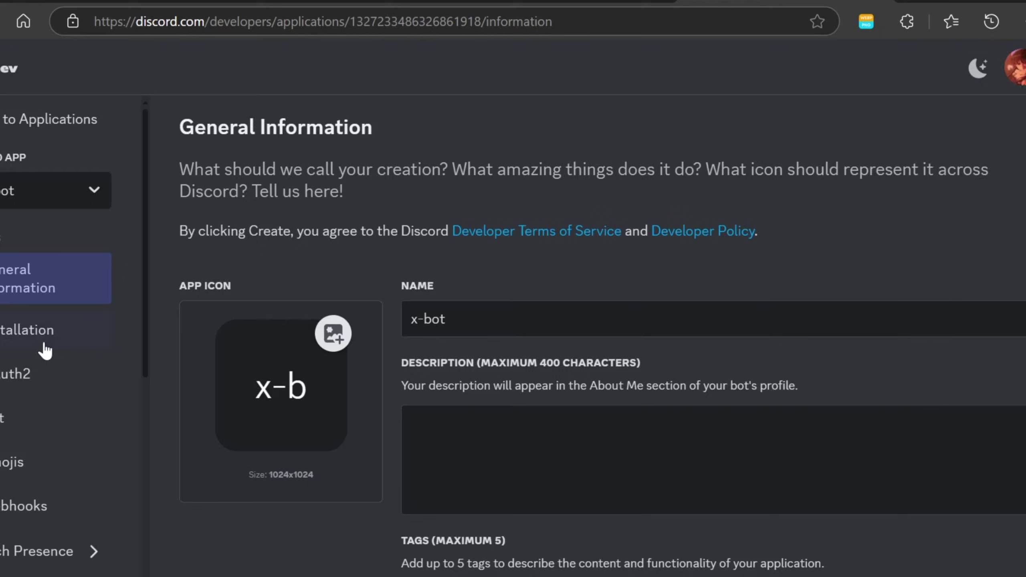
- Turn on x-bot's Presence, Server Members and Message Content intents and save
click(96, 417)
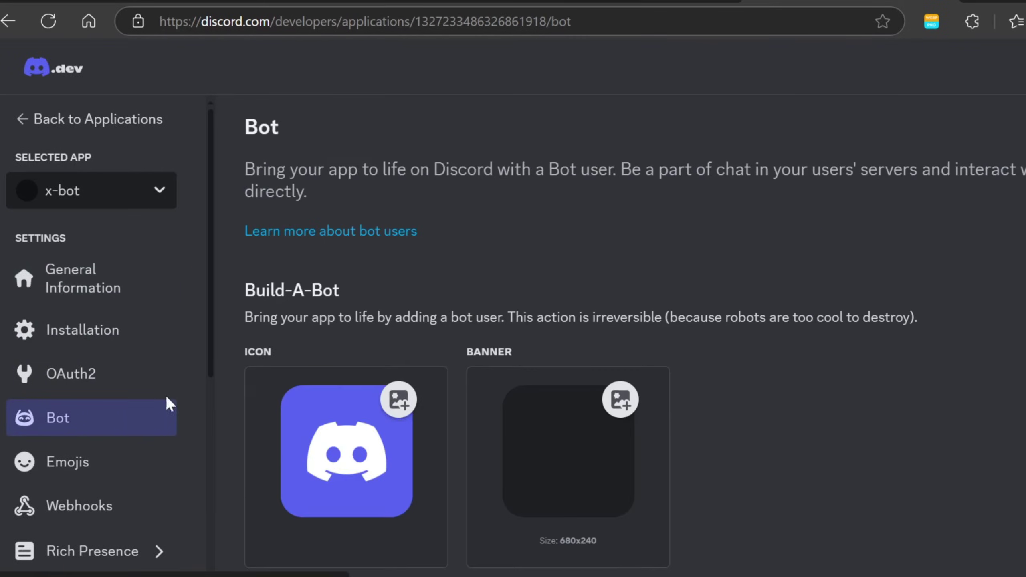
scroll(460, 384, down, 10)
scroll(461, 384, down, 5)
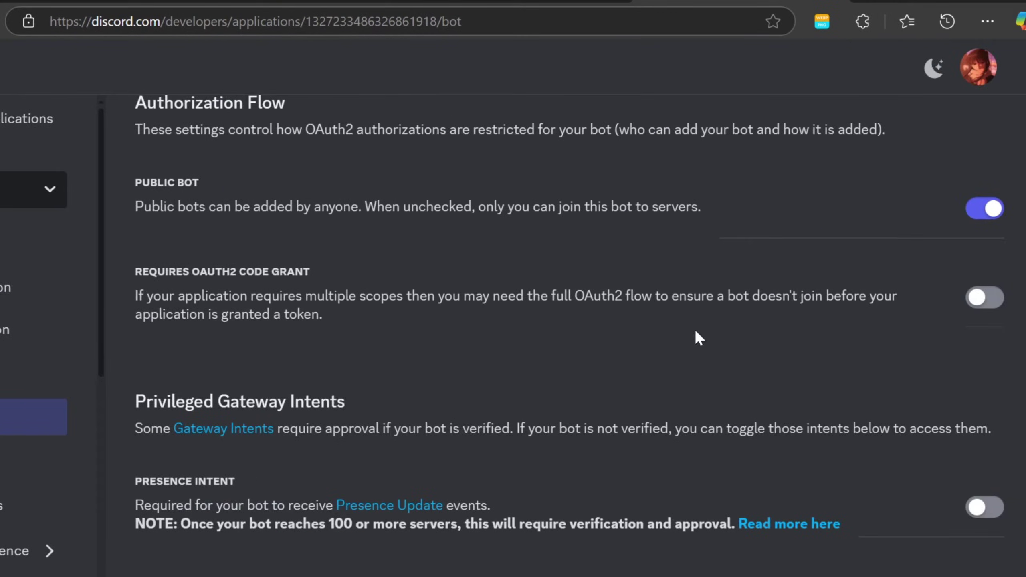
scroll(853, 363, down, 5)
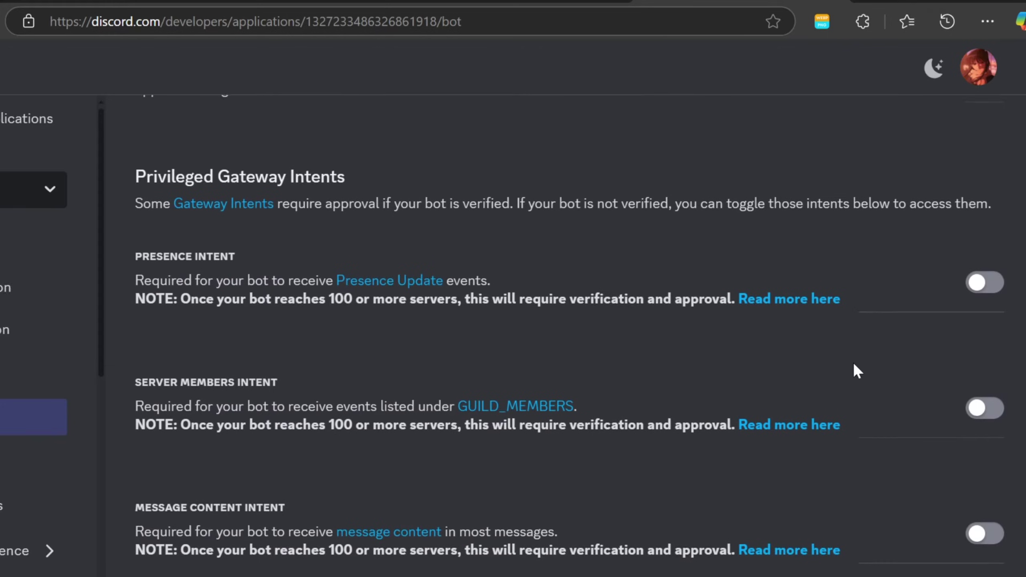
click(992, 206)
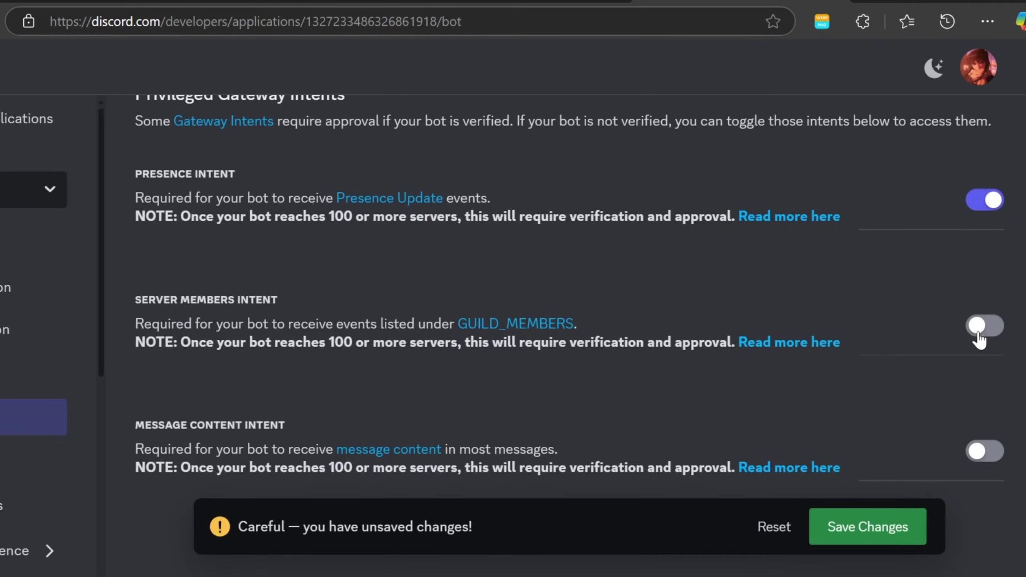
click(986, 328)
click(985, 451)
scroll(892, 428, down, 10)
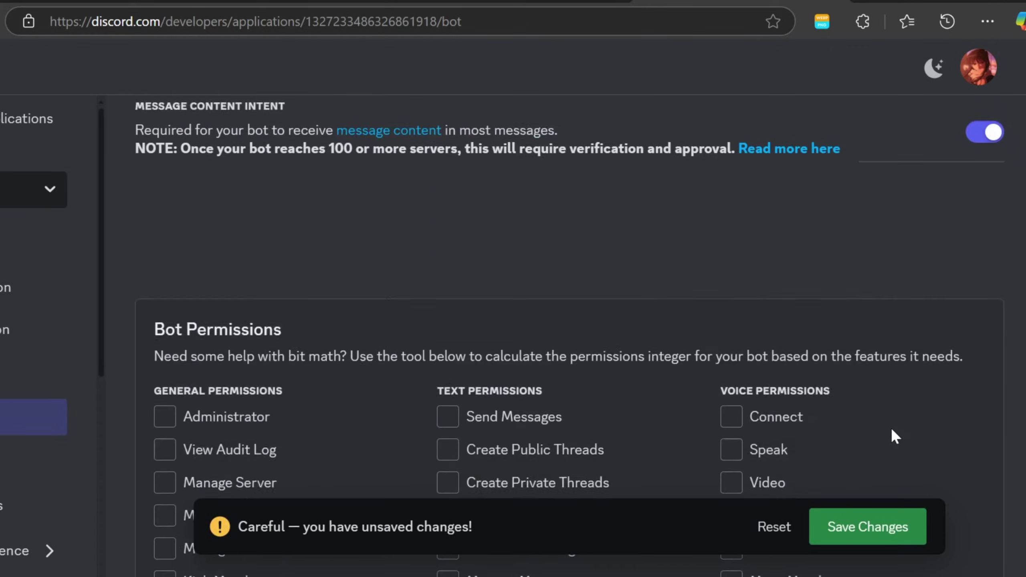
click(865, 527)
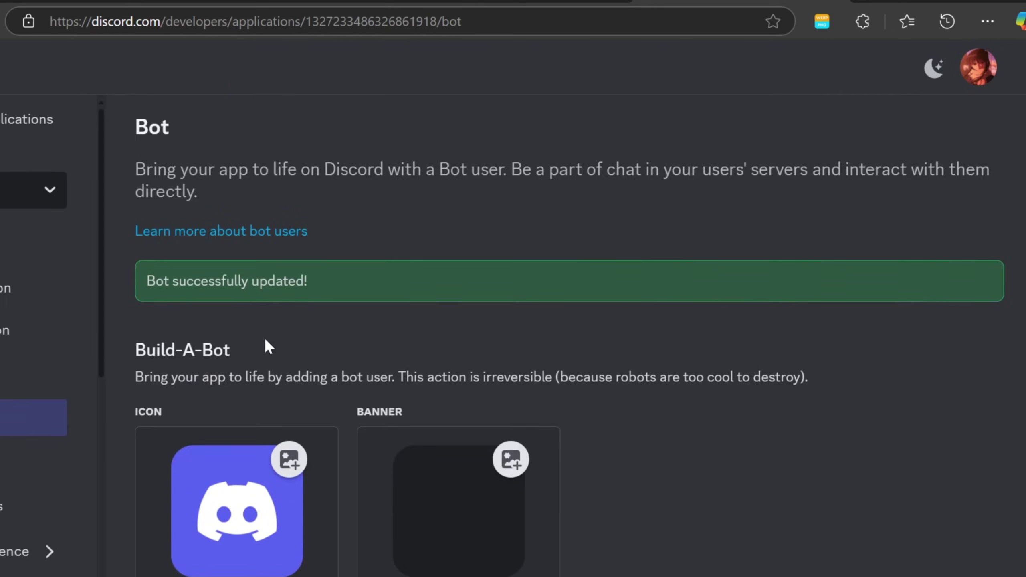
- Reset x-bot's token to generate a new one
scroll(263, 344, down, 5)
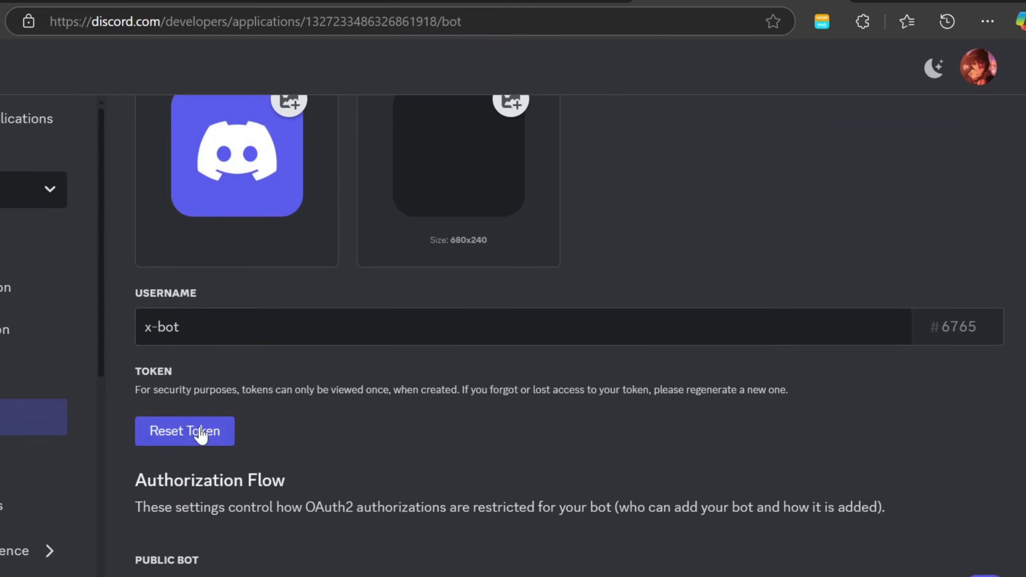
click(190, 433)
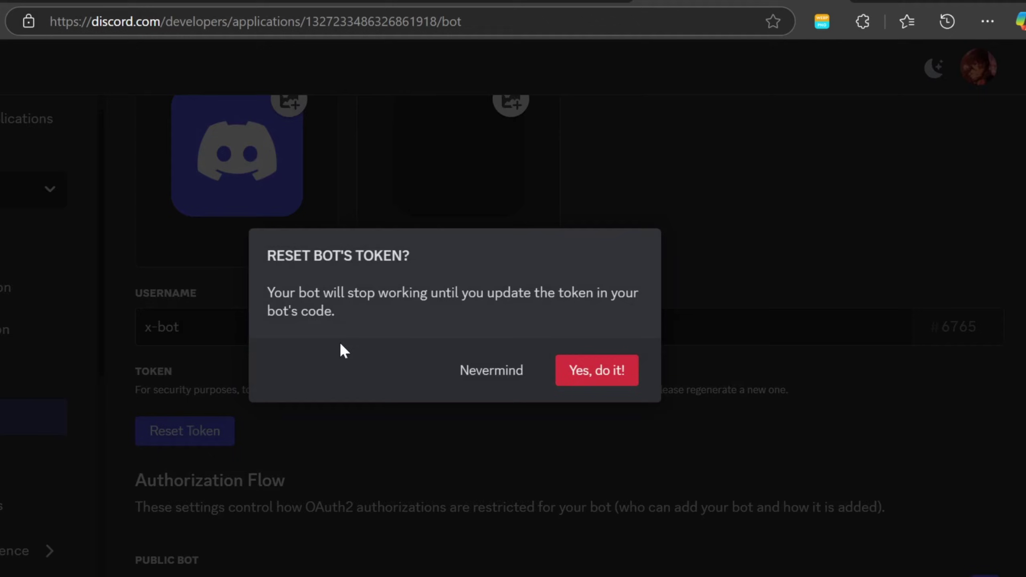
click(619, 371)
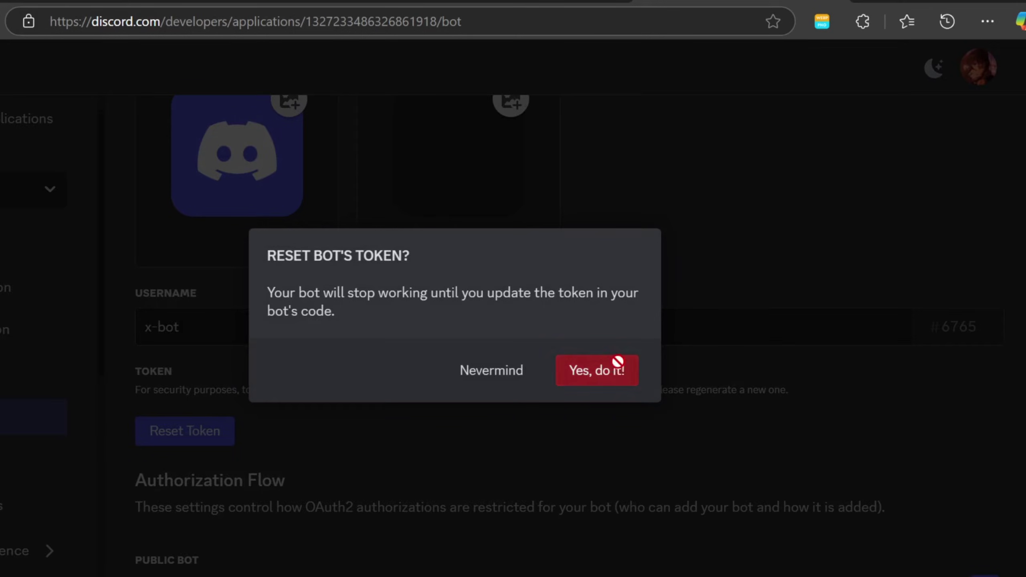
scroll(325, 372, down, 8)
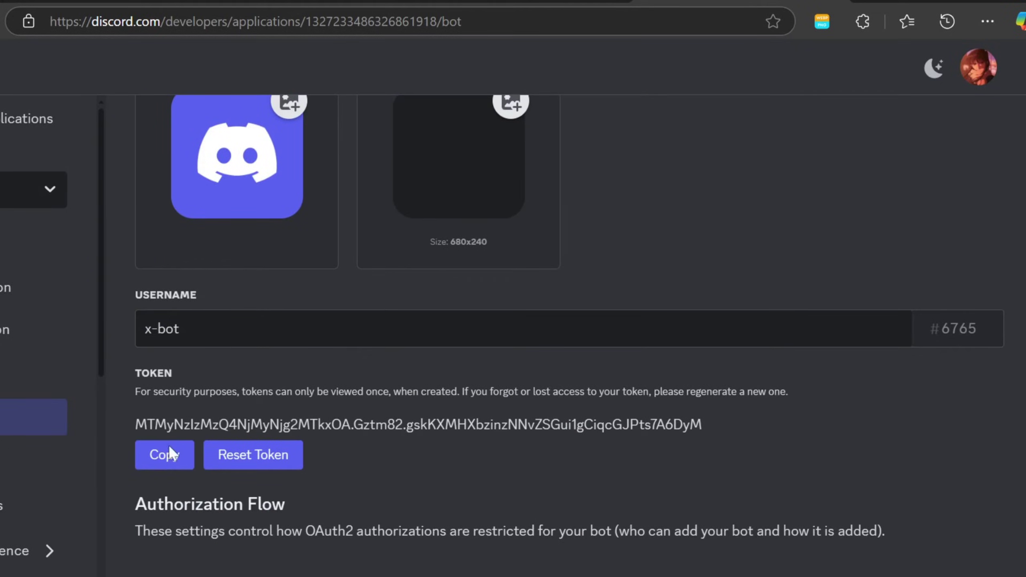
- Copy the new token and paste it into BotGhost to create the x-bot bot
click(165, 459)
key(alt+Tab)
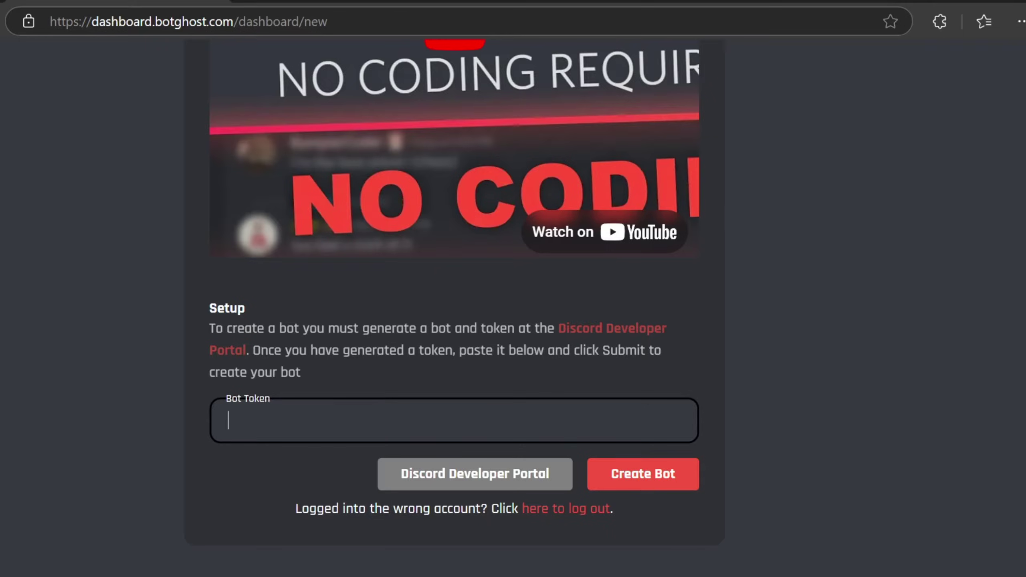
key(ctrl+v)
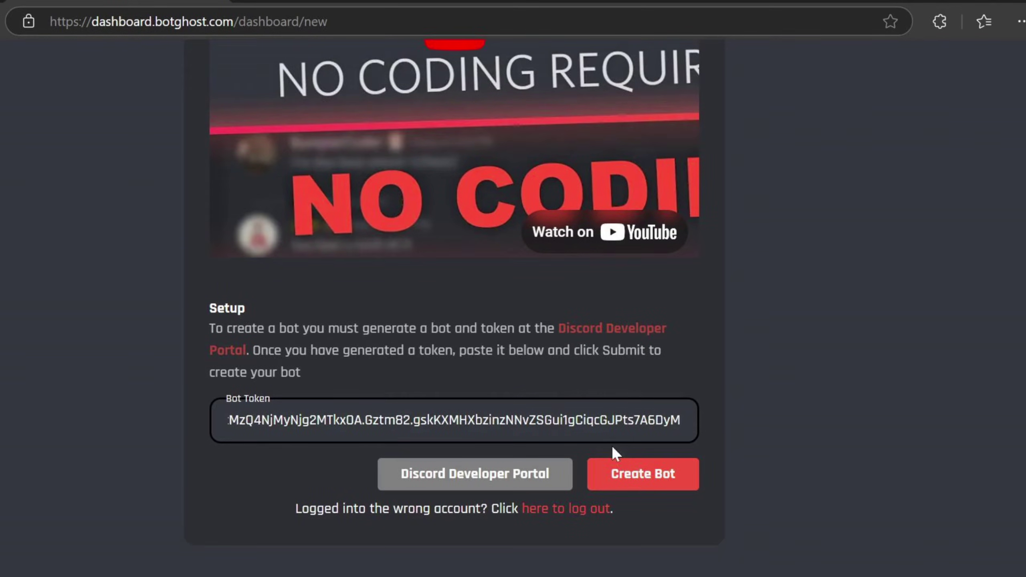
click(618, 471)
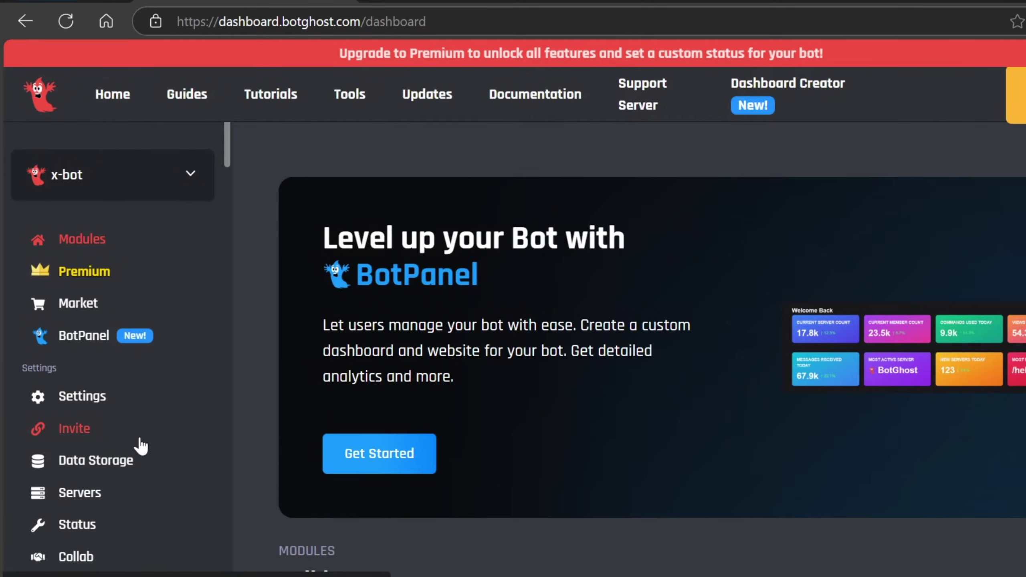
- Enable and save the Active Developer Badge module, then open x-bot's invite link
scroll(140, 446, down, 4)
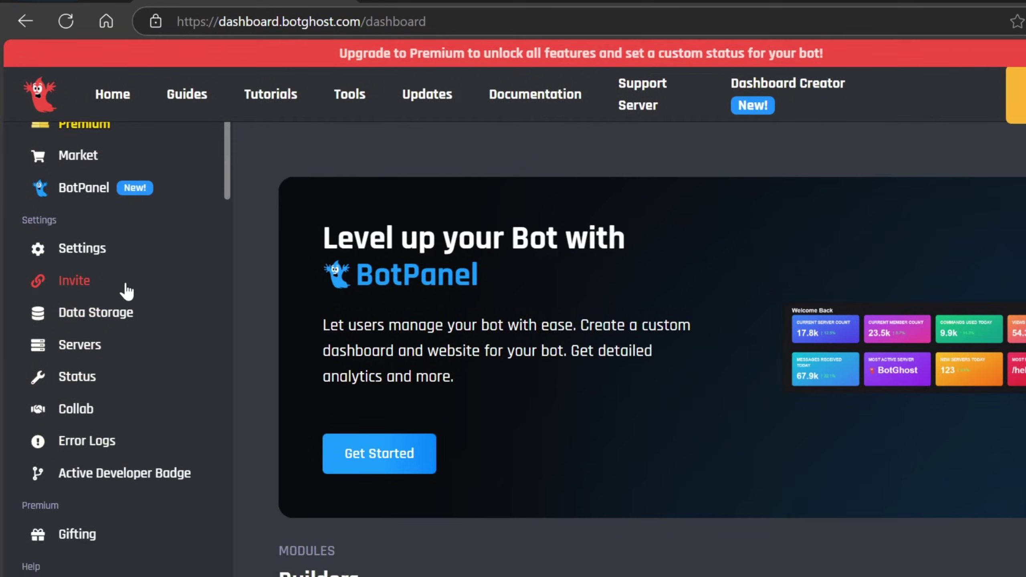
click(122, 475)
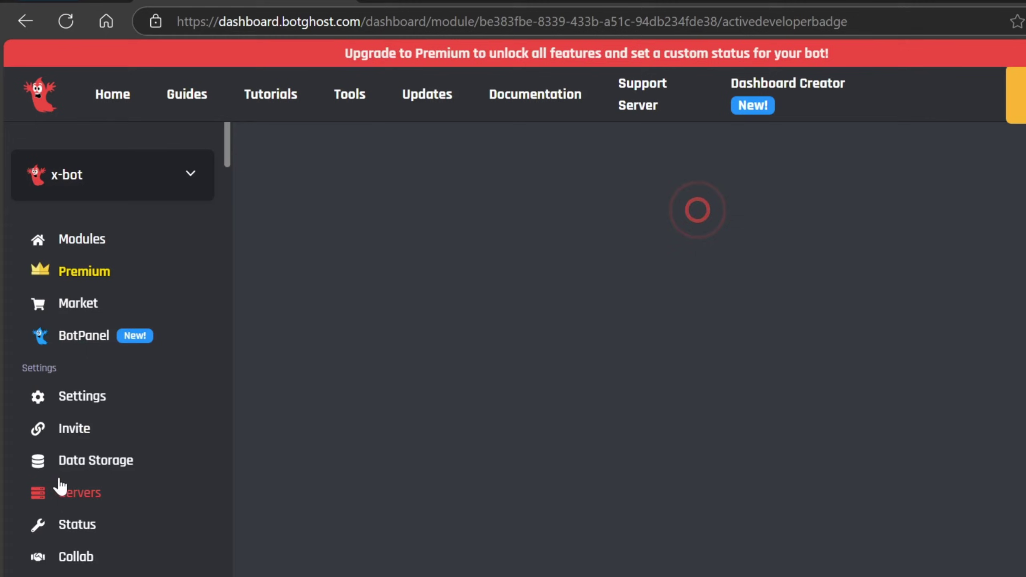
click(896, 271)
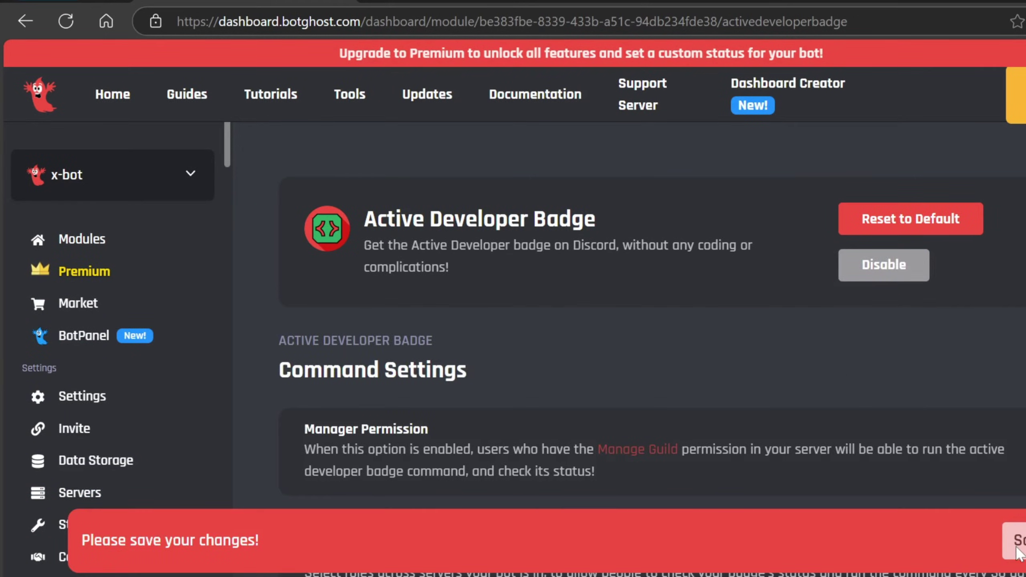
click(1016, 550)
scroll(188, 419, down, 2)
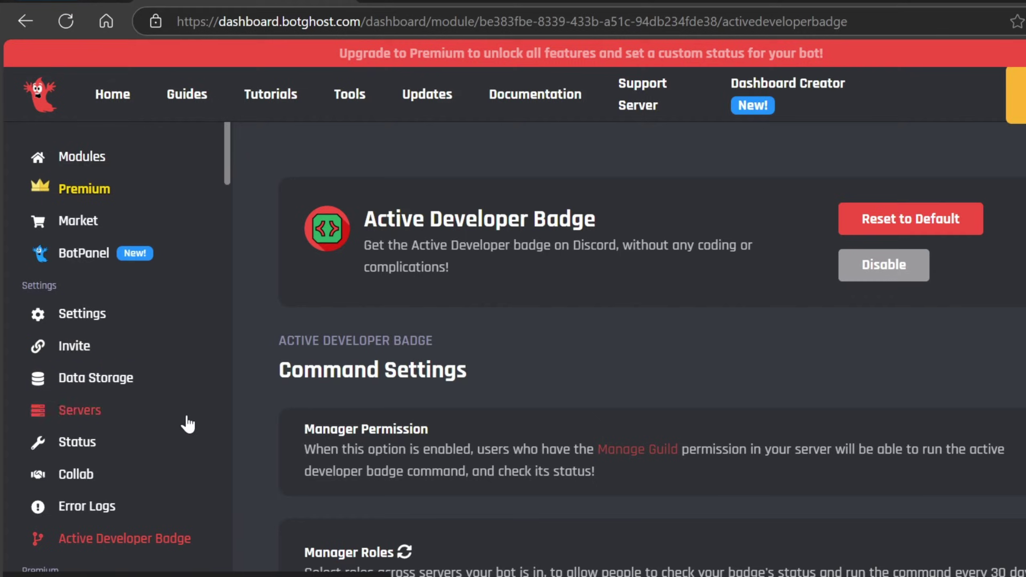
click(63, 346)
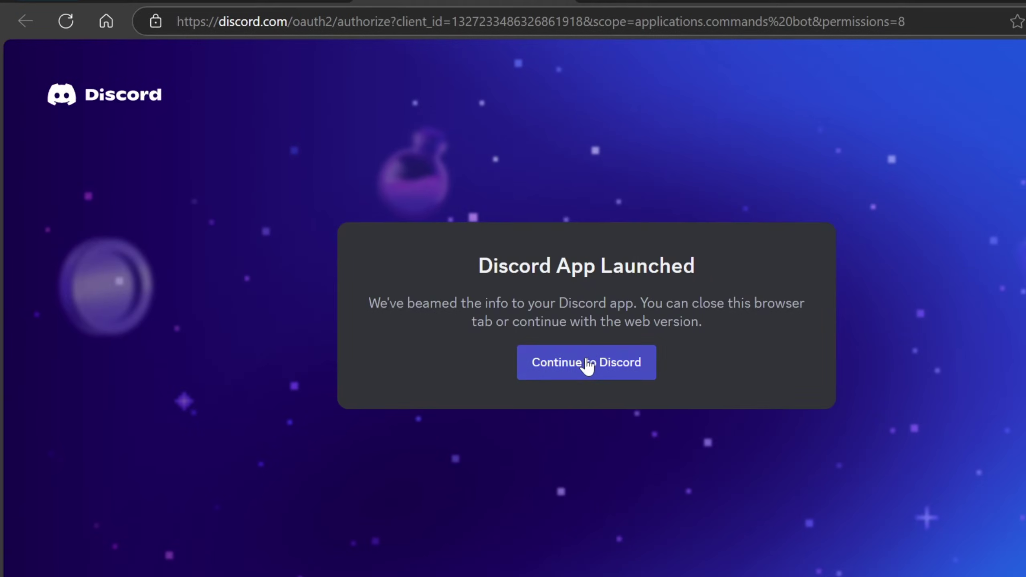
- Authorise x-bot into andy's server with Administrator permission and go to the server
click(586, 358)
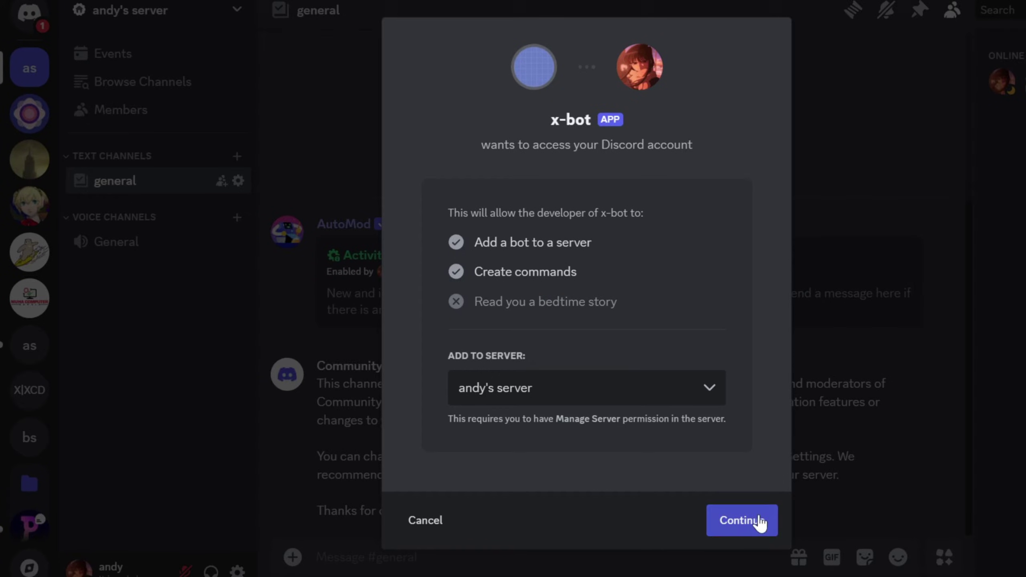
click(756, 522)
click(759, 521)
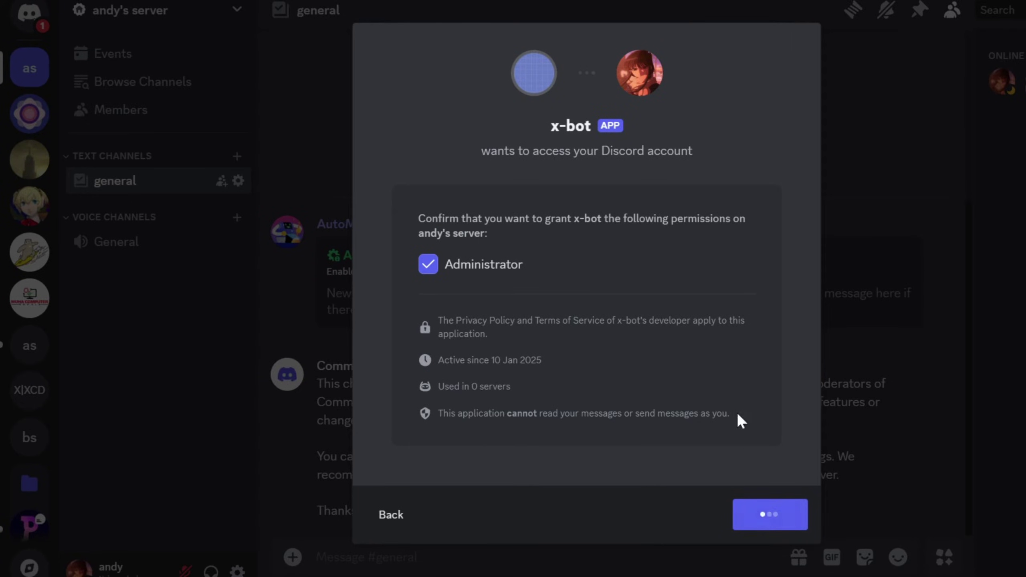
click(664, 424)
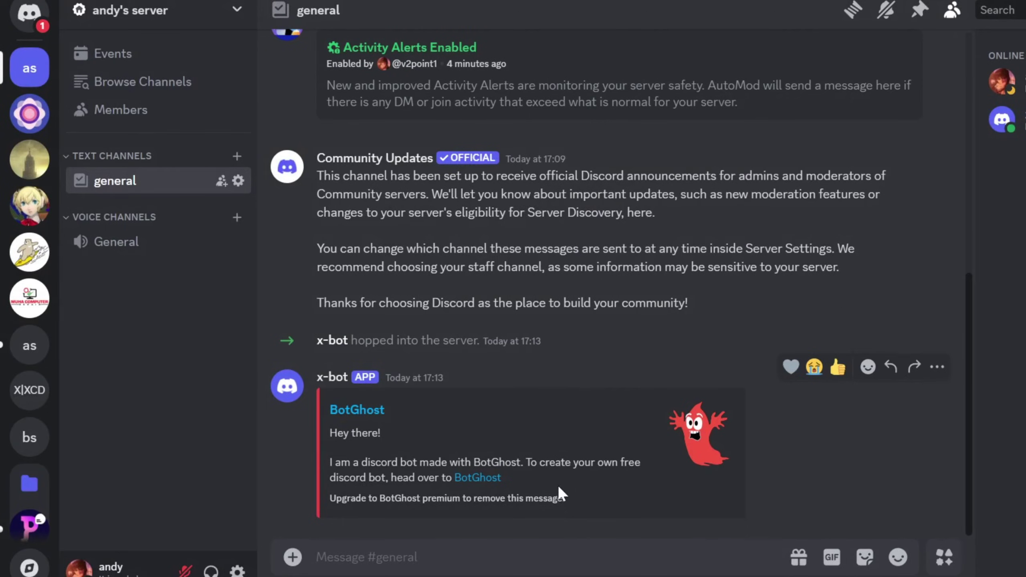
- Send x-bot's /active-dev-badge command in #general
text(/active)
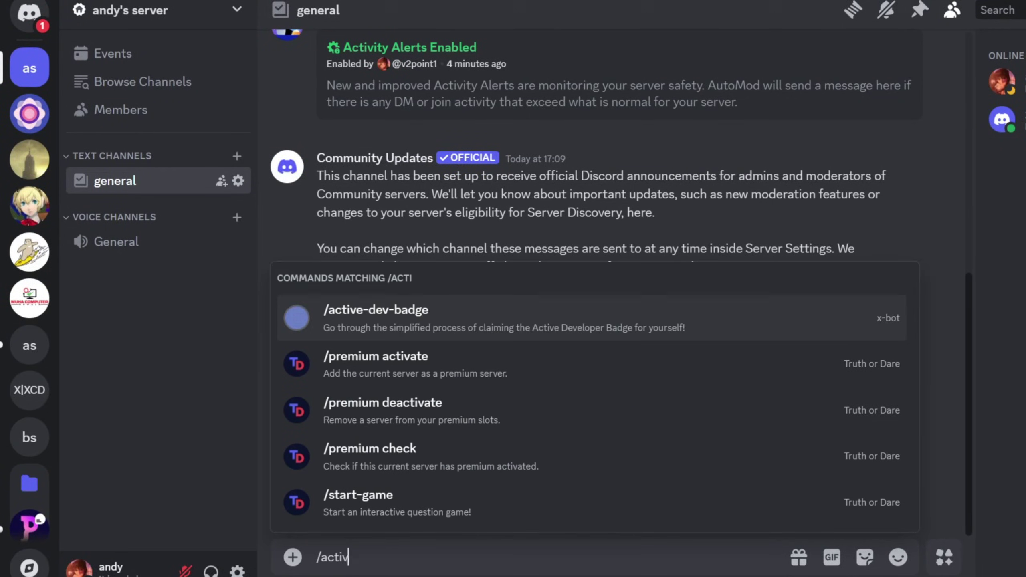
text(-dev)
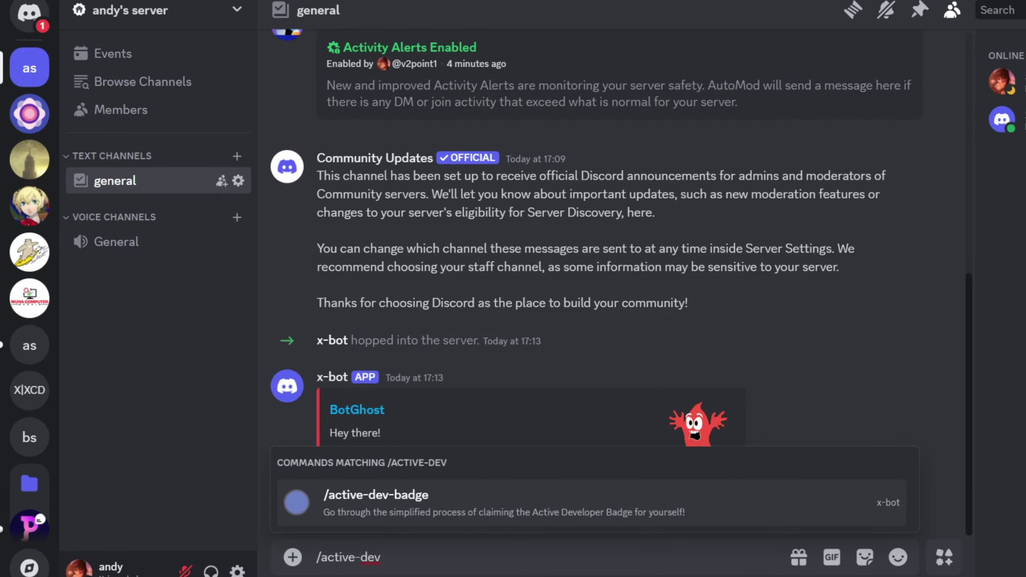
click(428, 515)
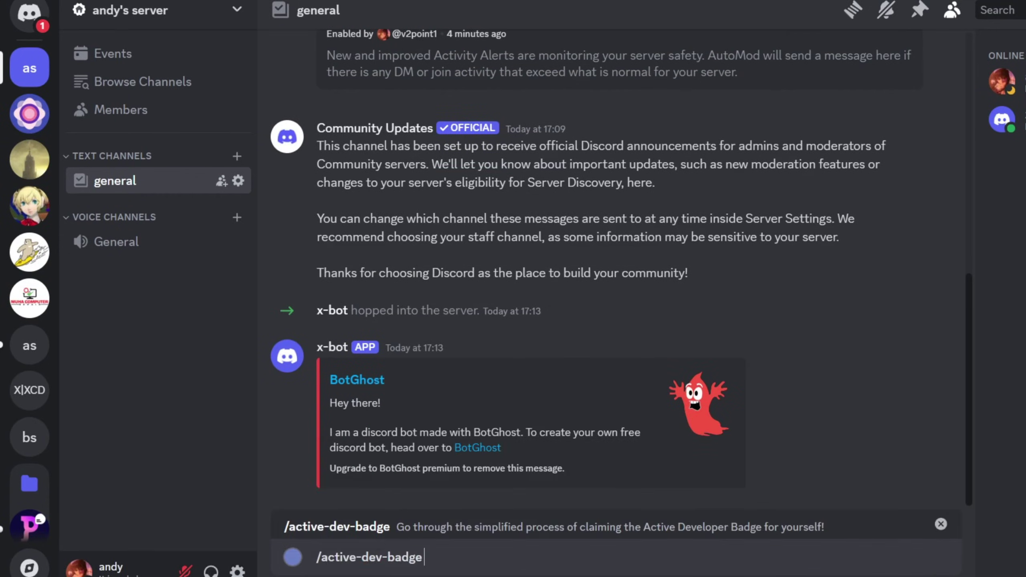
key(Return)
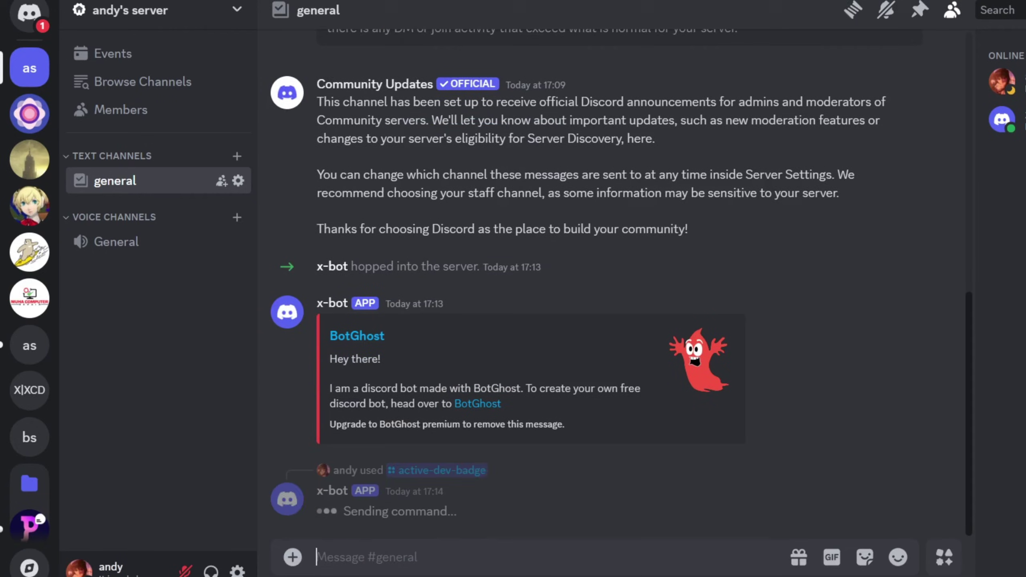